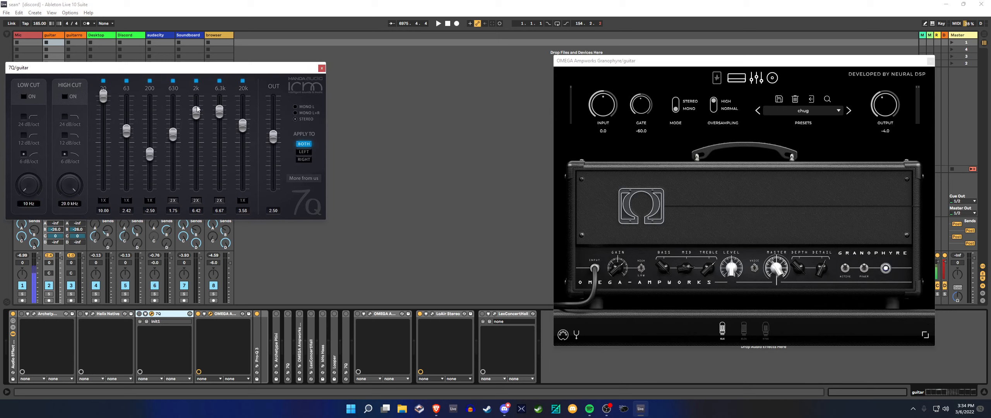
Raise the 7Q equalizer's 630 band to 2.58 and its 2k band to 7.00
scroll(199, 110, up, 2)
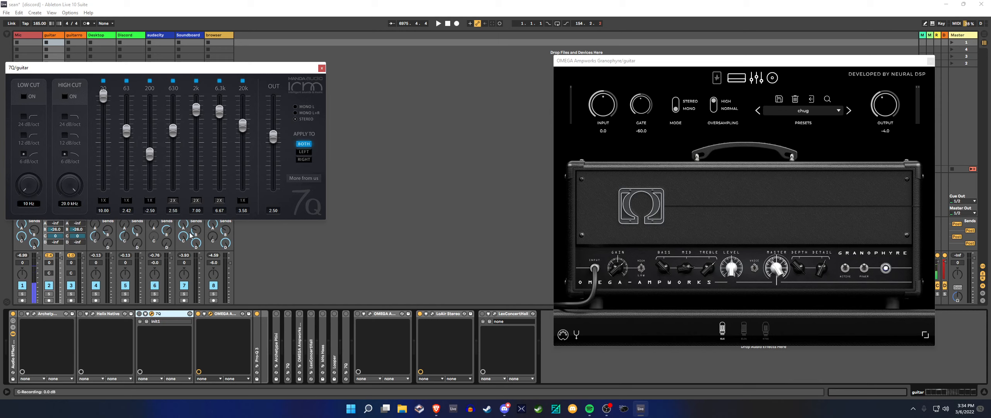
Compare the guitar tone with the Granophyre's Plumes pedal on and off, then bypass the pedal section
click(717, 79)
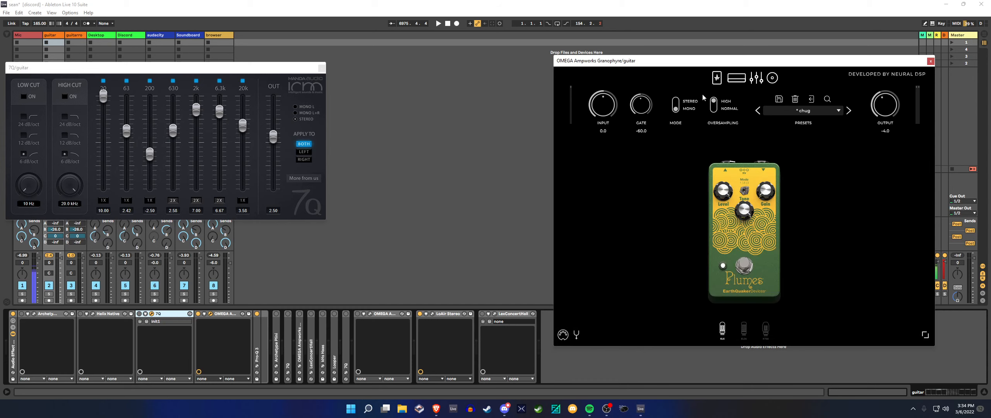
click(744, 266)
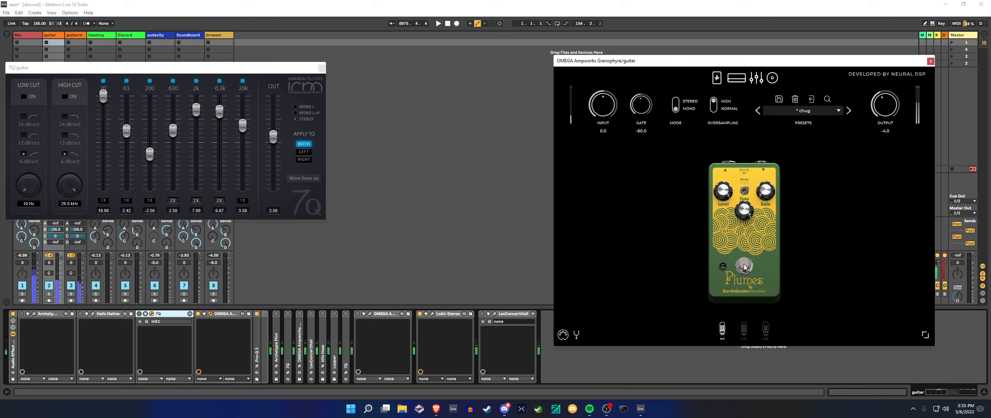
click(743, 267)
click(717, 78)
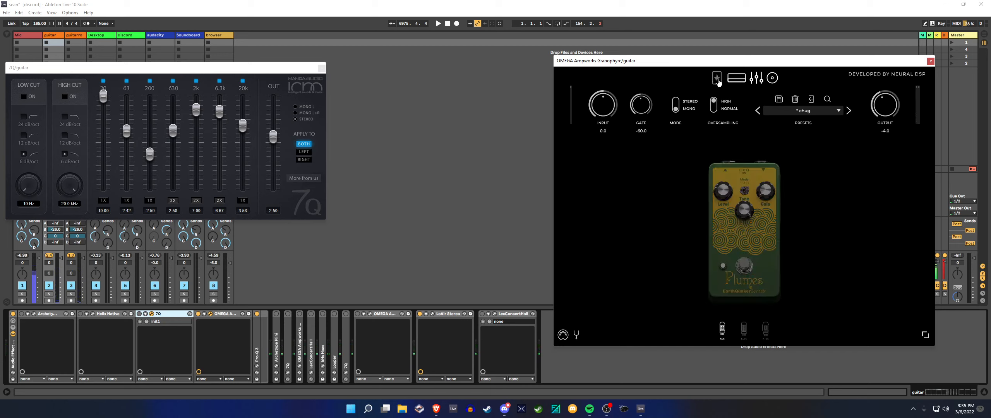
Compare the guitar tone by switching the 7Q equalizer and the Granophyre pedal section on and off
click(139, 314)
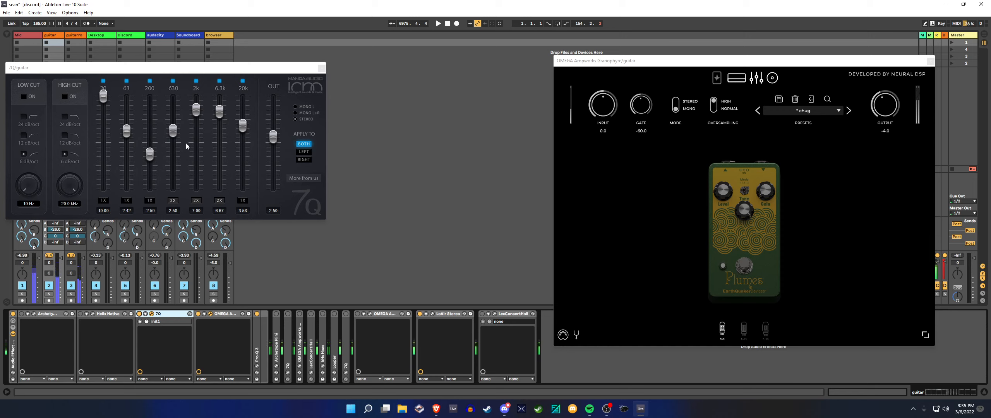
click(139, 314)
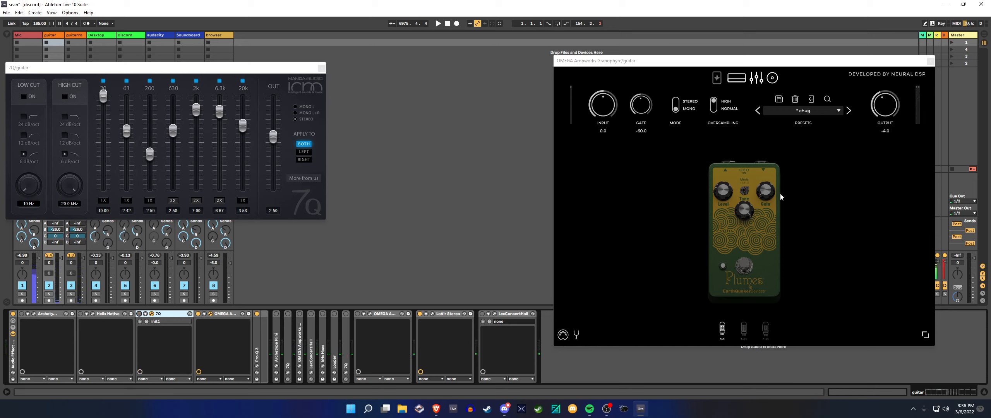
click(718, 79)
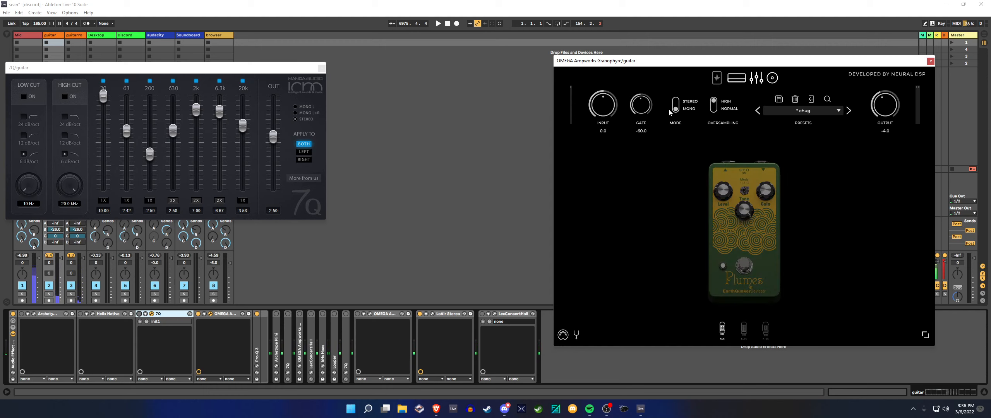
click(718, 79)
Enable the 7Q equalizer in the guitar track's rack and close both open plug-in windows
click(139, 314)
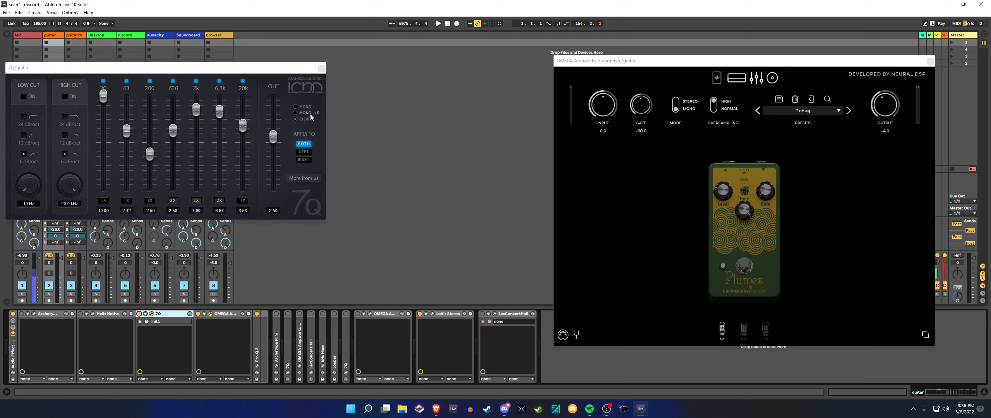
click(322, 68)
click(930, 62)
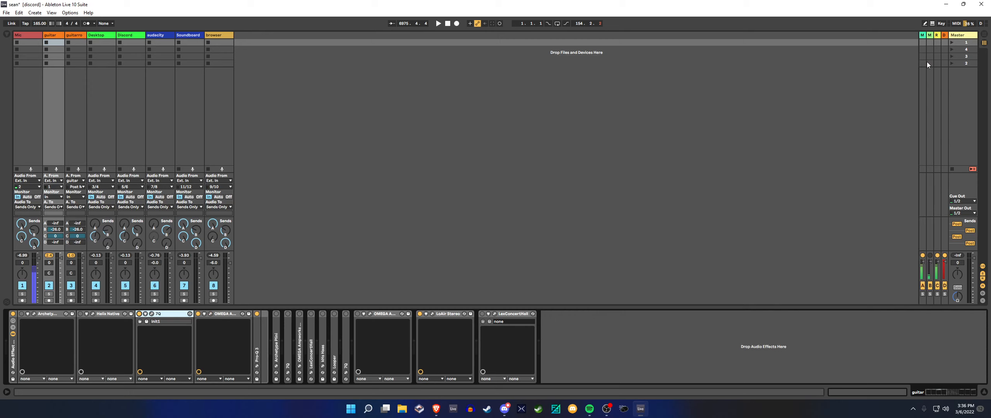
Collapse the audio effect rack and add Helix Native at the end of the guitar track's device chain
double_click(13, 347)
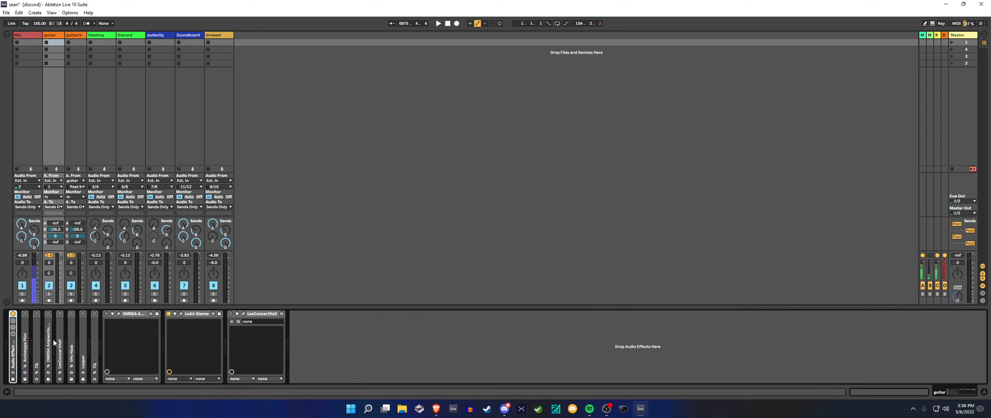
click(57, 49)
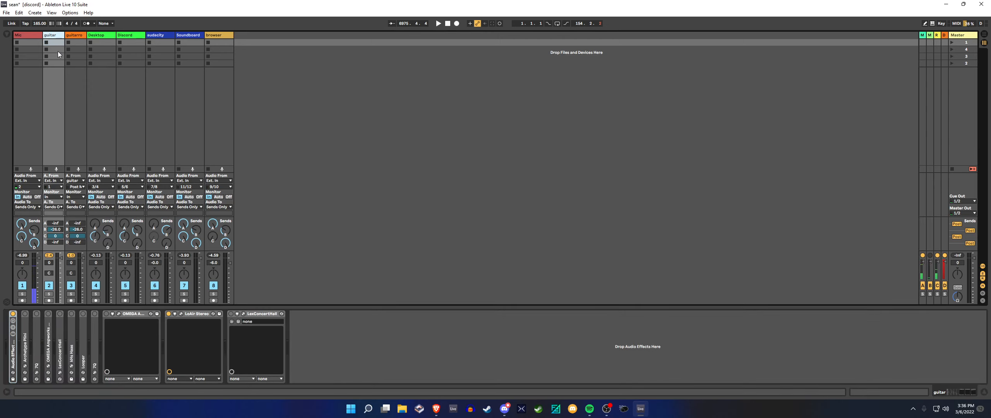
click(7, 34)
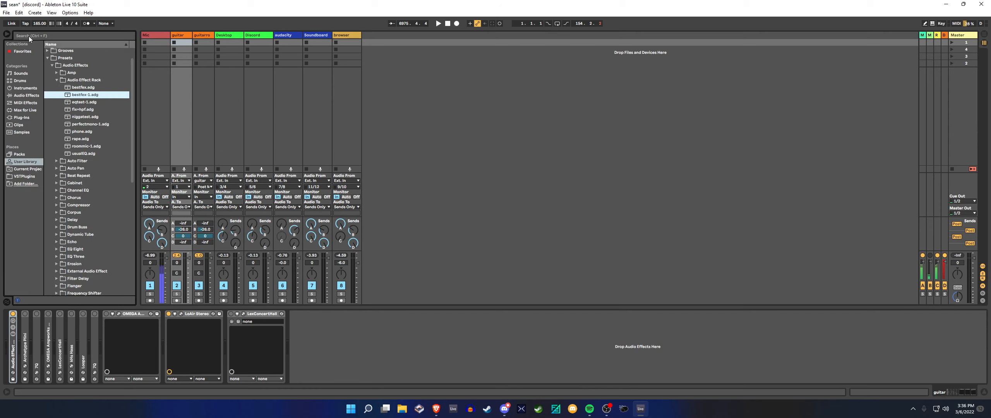
click(45, 35)
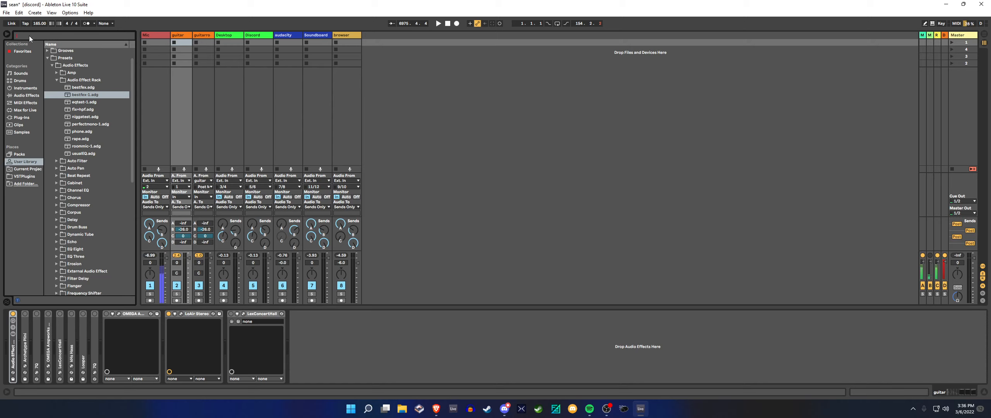
text(helix)
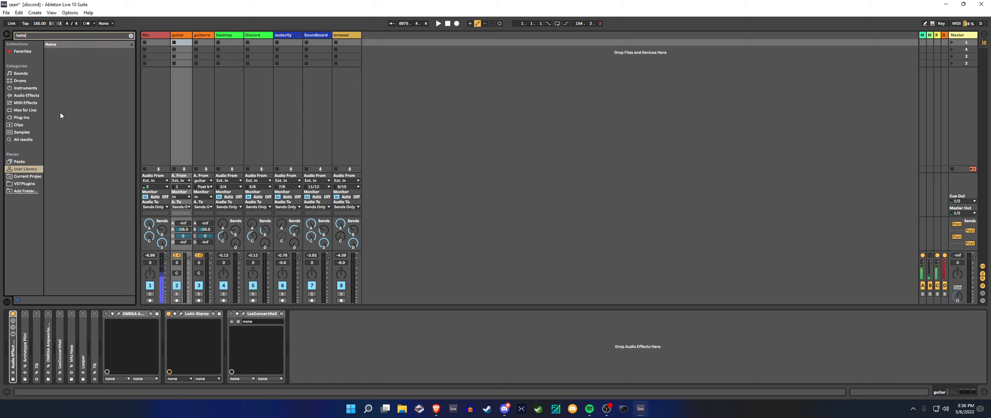
click(27, 139)
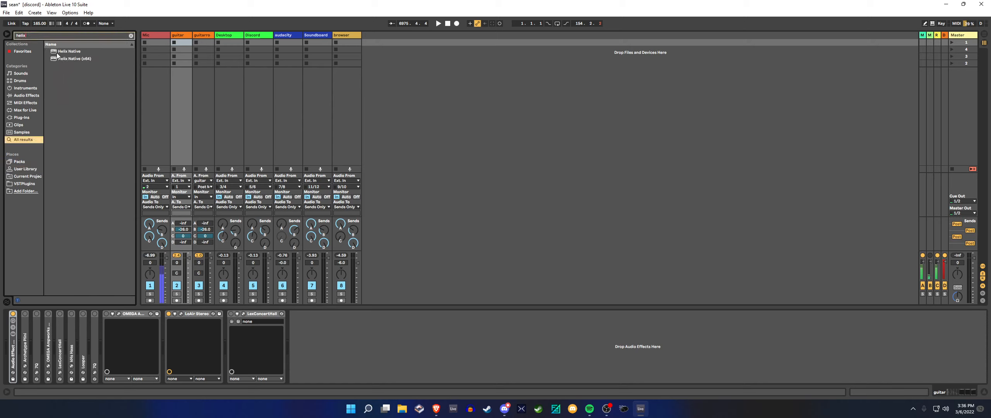
drag(57, 53, 321, 335)
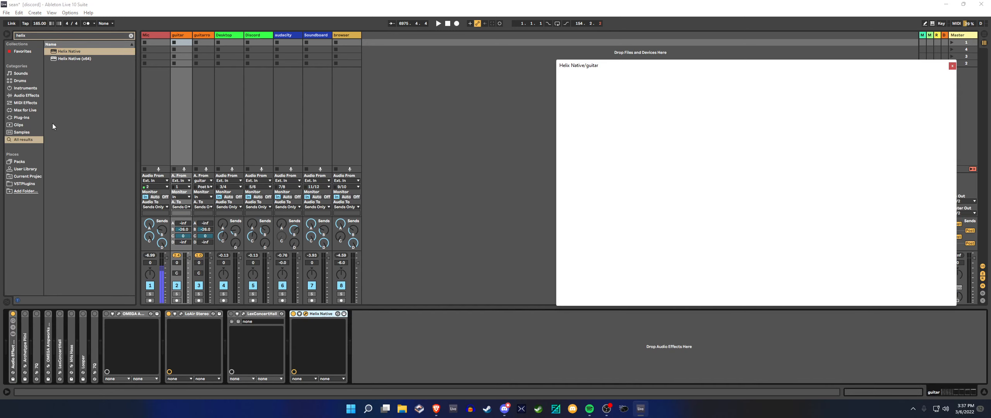
click(8, 34)
Load the empty preset 01D from the USER 1 setlist in Helix Native
click(607, 103)
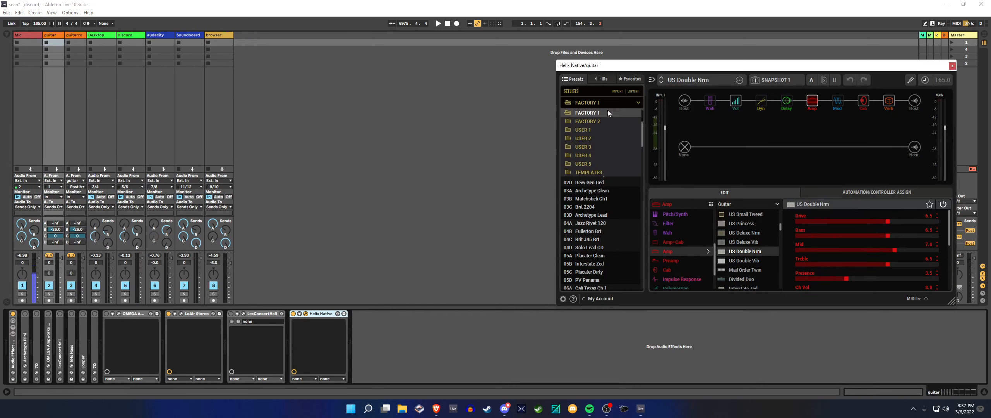
click(601, 131)
click(604, 150)
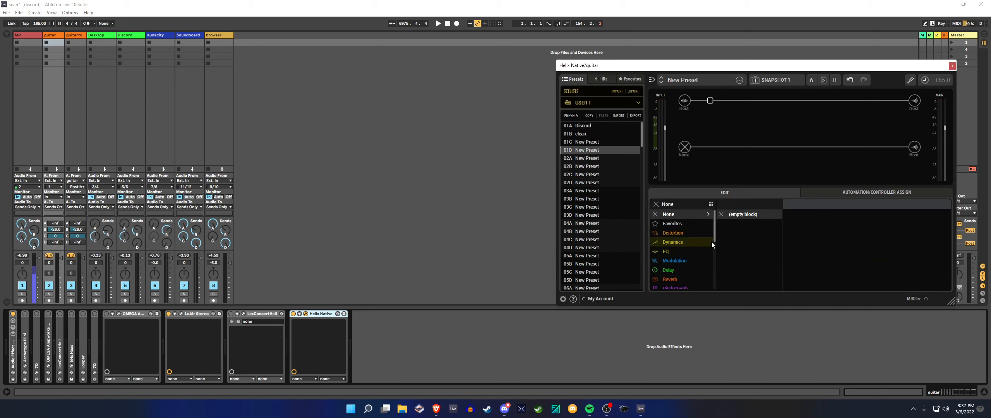
Add a mono Simple Delay in the last block position before the upper path's output
click(678, 270)
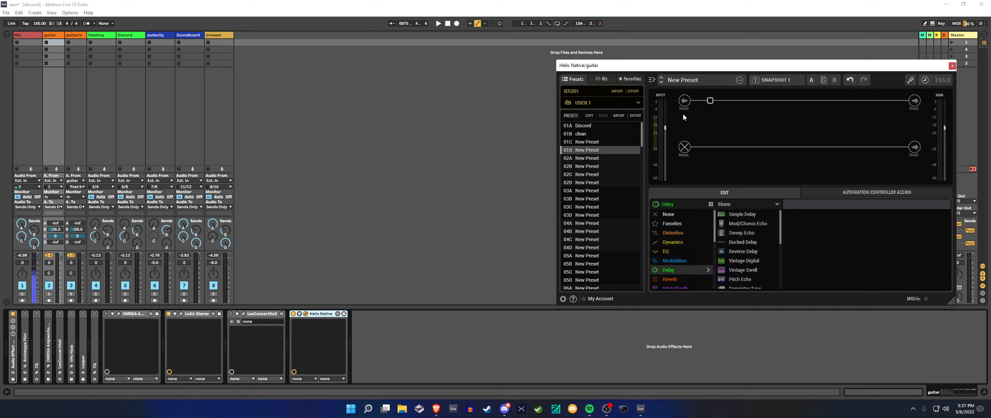
click(915, 101)
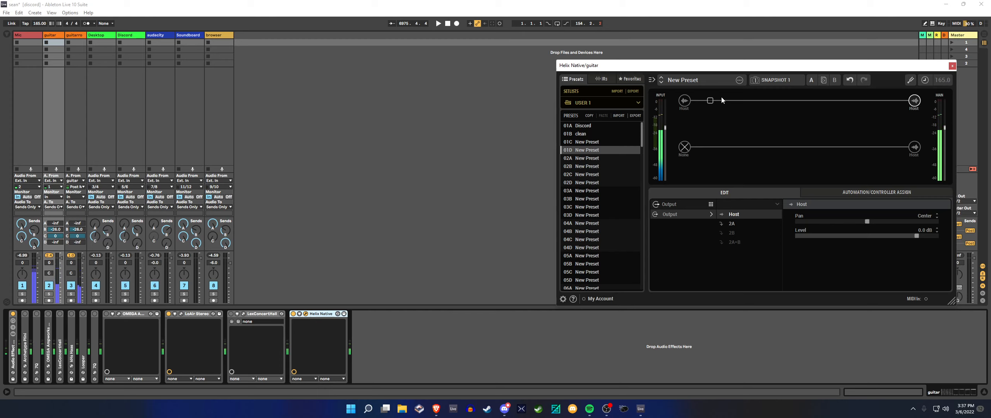
click(888, 100)
mouse_move(693, 270)
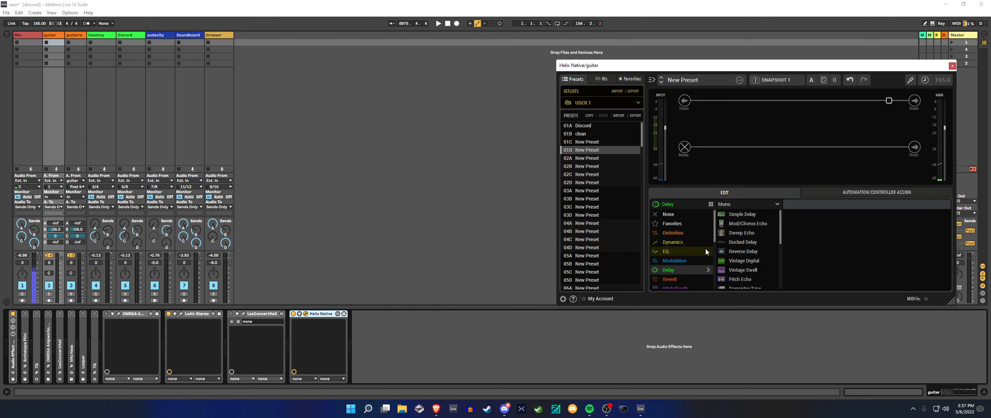
click(739, 215)
Move the delay block onto a parallel path that ends in its own Host output
drag(889, 101, 889, 124)
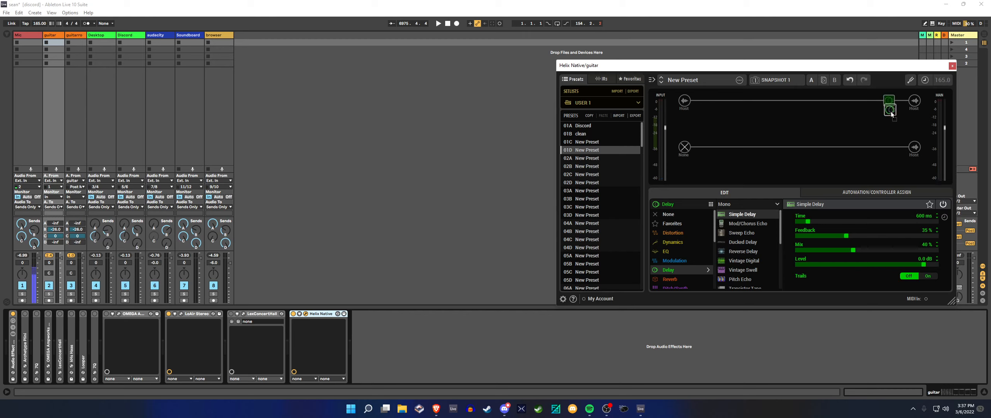
click(910, 126)
click(913, 126)
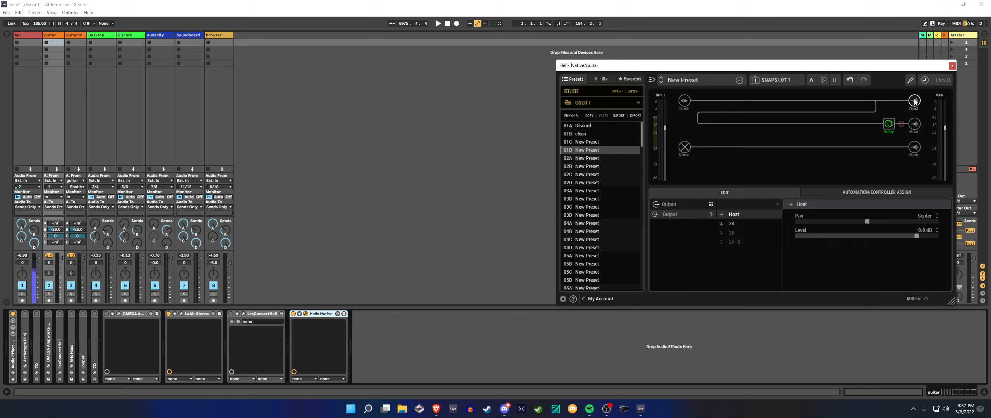
Pan the upper path's Host output to Left 100 and the delay path's Host output to Right 100
click(683, 104)
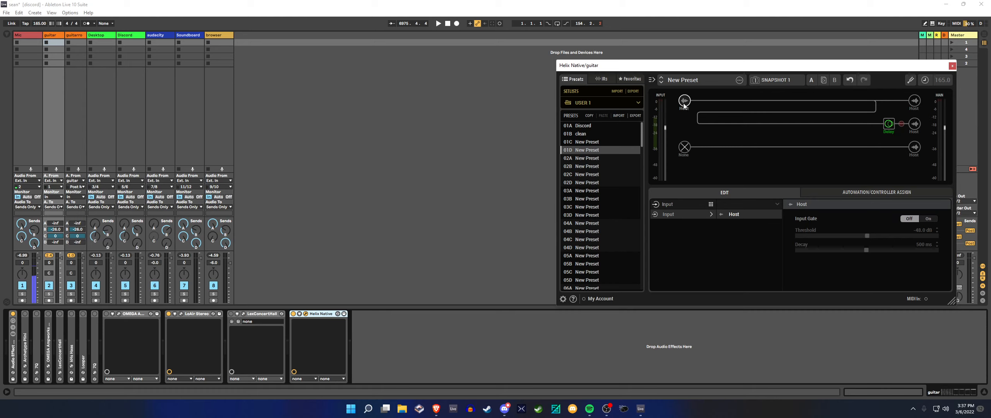
click(912, 104)
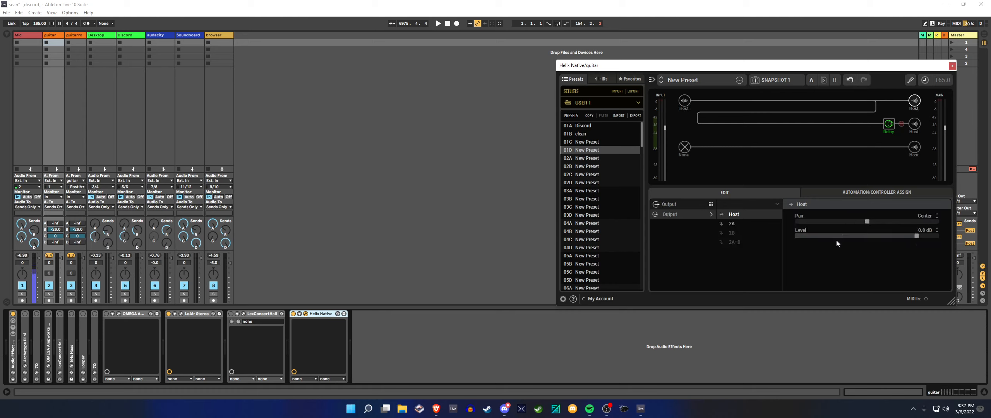
drag(834, 222, 771, 224)
click(918, 124)
drag(924, 223, 988, 223)
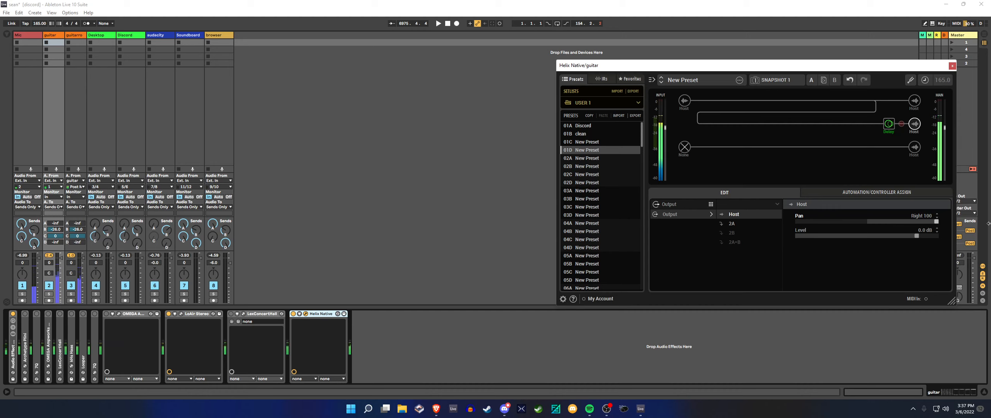
Set the Simple Delay's feedback to 0%, mix to 100% and time to 10 ms
click(889, 125)
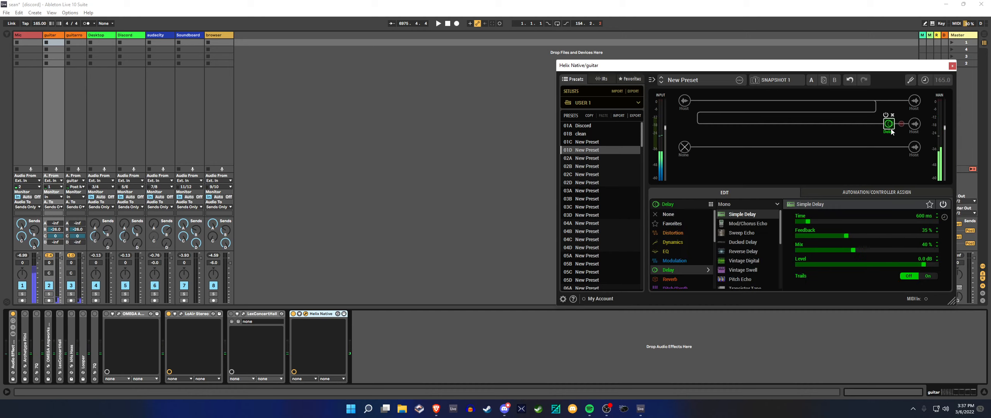
drag(831, 235, 937, 250)
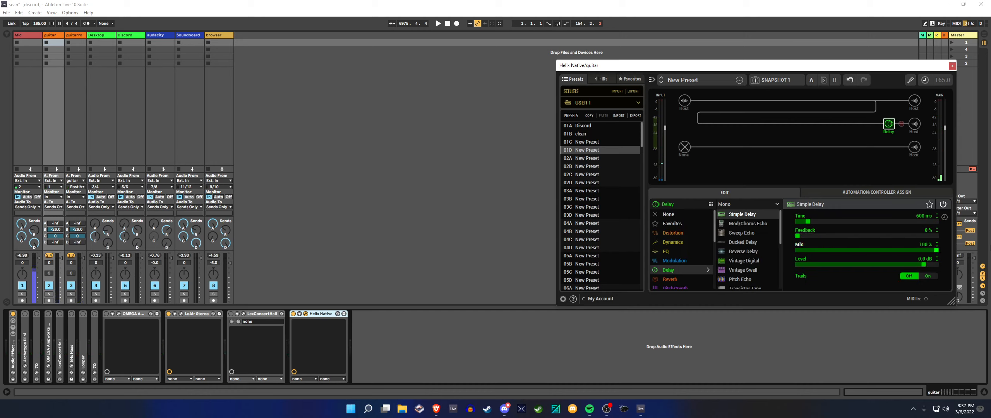
double_click(927, 216)
text(10)
key(Return)
Compare the guitar sound with Helix Native switched off and on
click(294, 314)
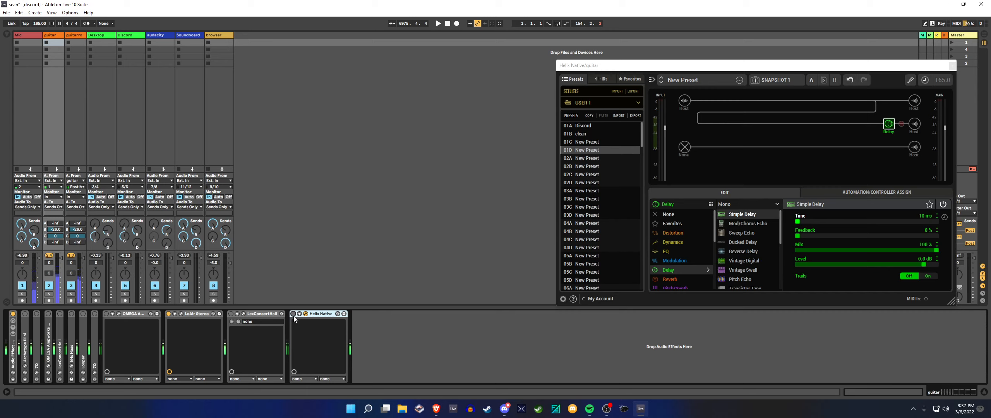
click(294, 314)
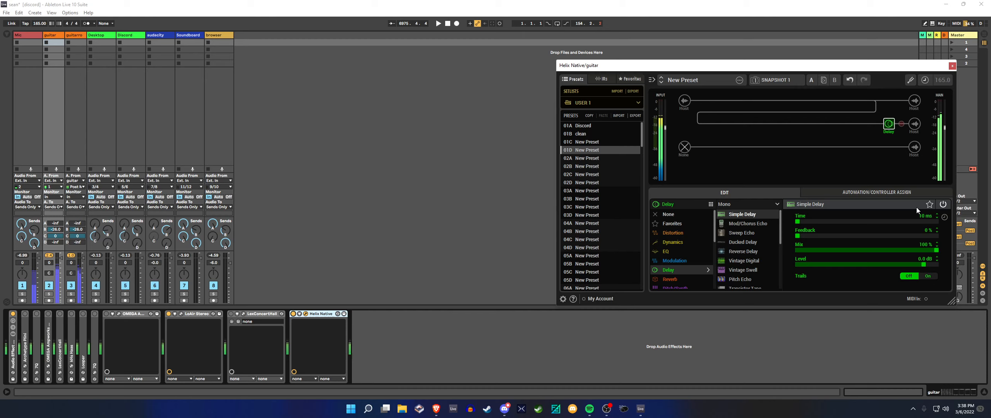
click(295, 318)
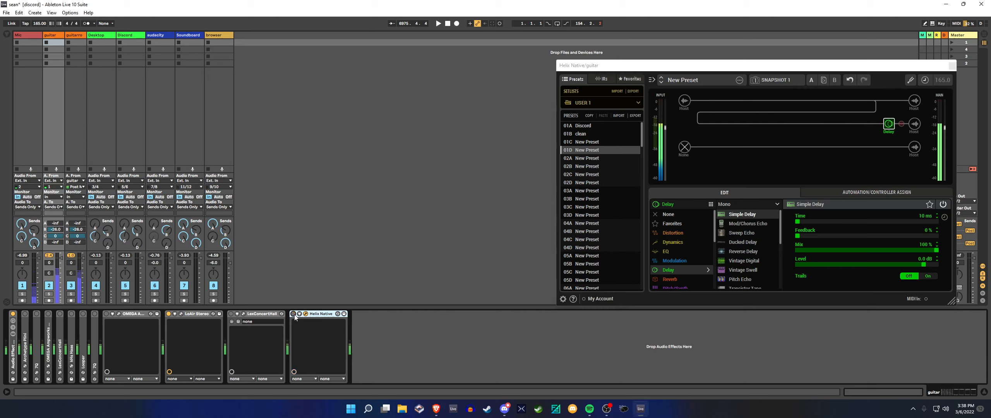
click(294, 314)
Mute the second guitar track (track 3) and compare the guitar with Helix Native on and off
click(70, 286)
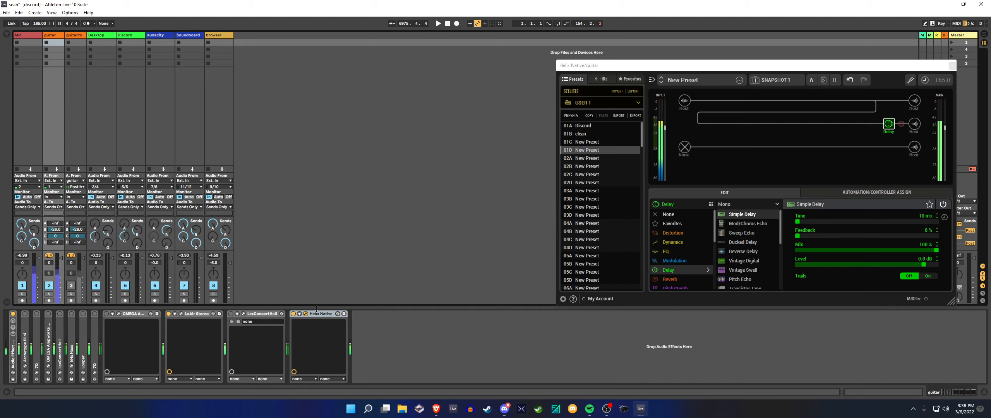
click(293, 314)
click(293, 314)
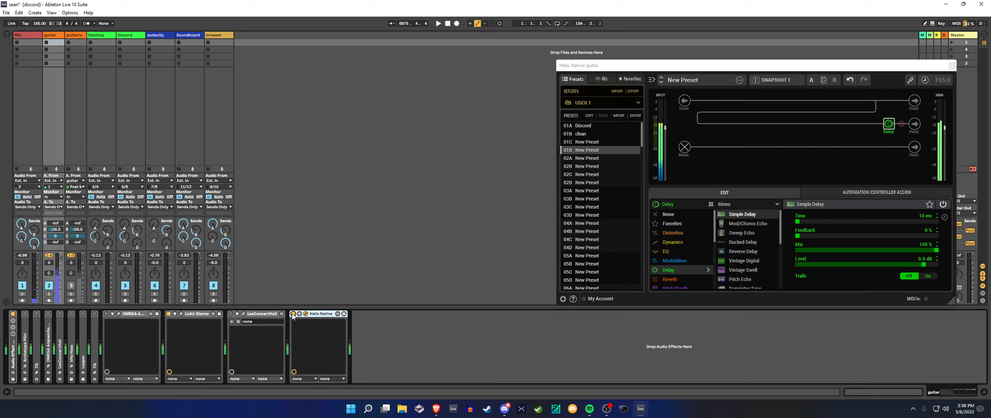
click(294, 314)
click(293, 314)
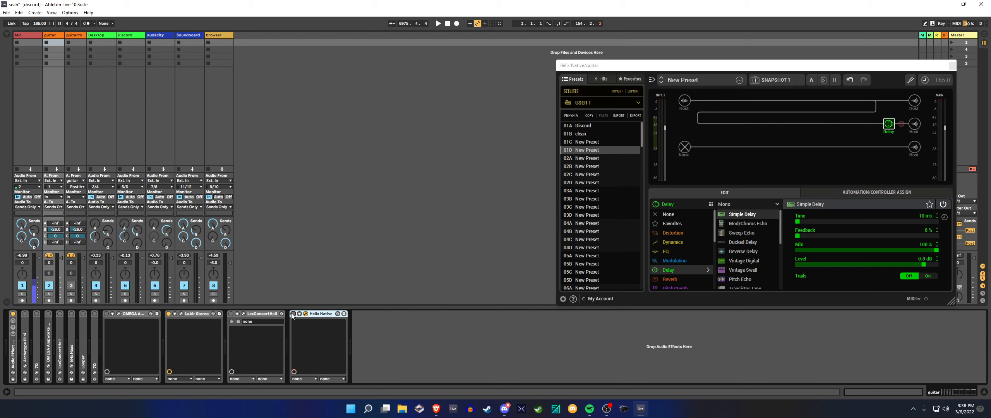
click(294, 314)
Review the Delay block and the upper path's Host output, and listen to the guitar with Helix Native switched on
click(887, 115)
click(913, 102)
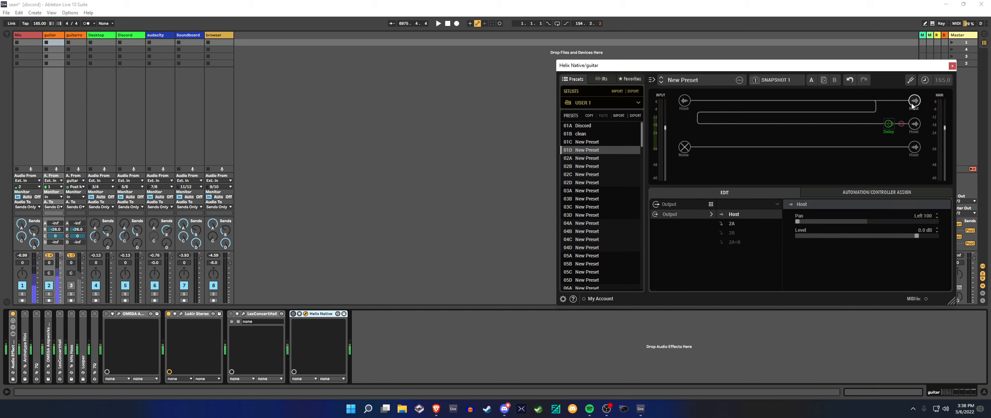
click(294, 314)
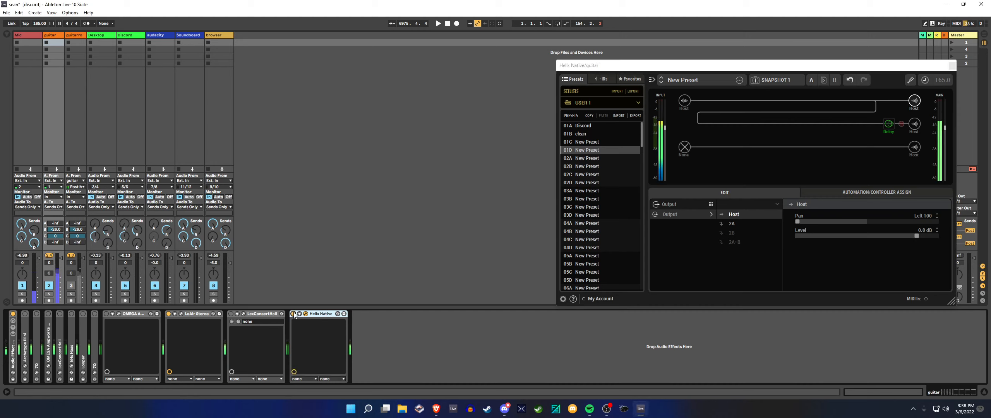
Centre the pan of both paths' Host outputs at 0 and compare the guitar with Helix Native off and on
click(913, 105)
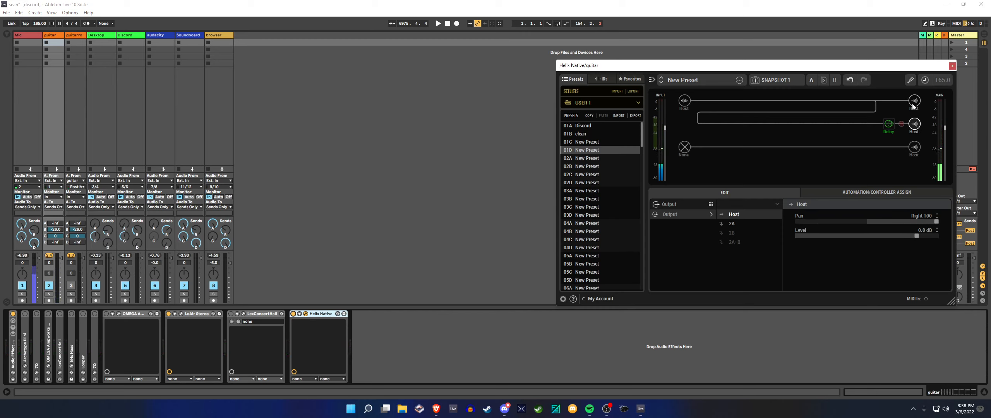
click(874, 221)
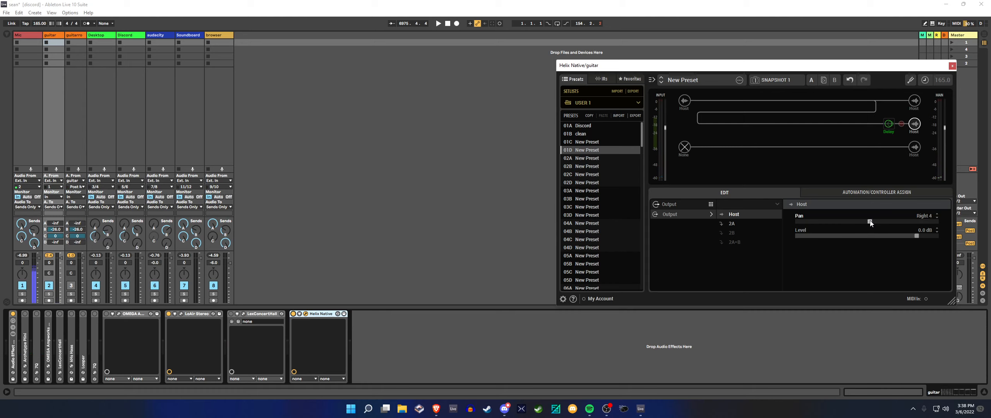
text(0)
key(Return)
click(914, 101)
double_click(923, 216)
text(0)
key(Return)
click(293, 315)
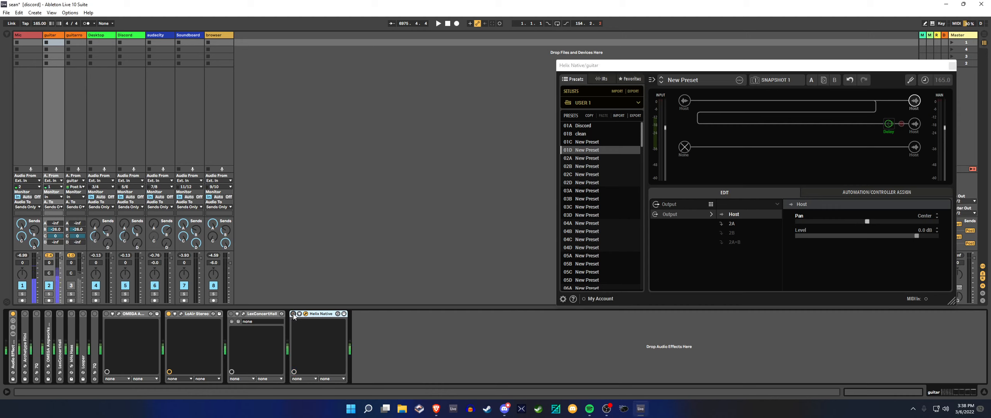
click(294, 314)
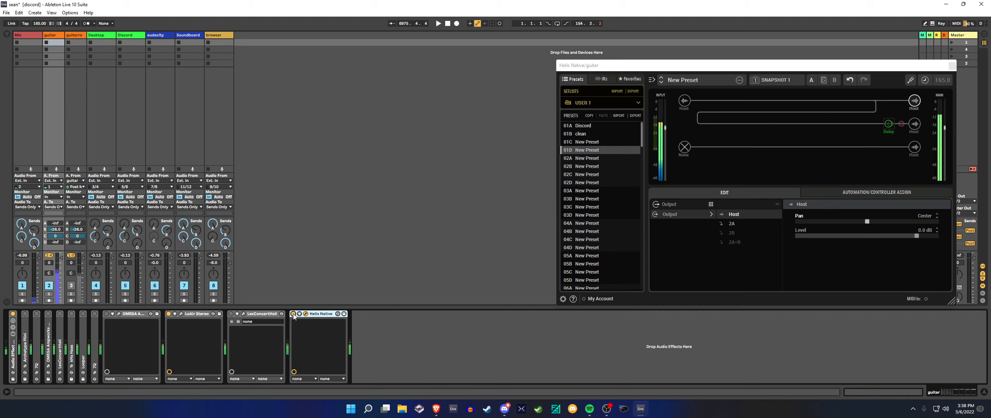
Pan the upper path's Host output to Left 100 and the delay path's Host output to Right 100 again
click(915, 102)
drag(840, 221, 795, 222)
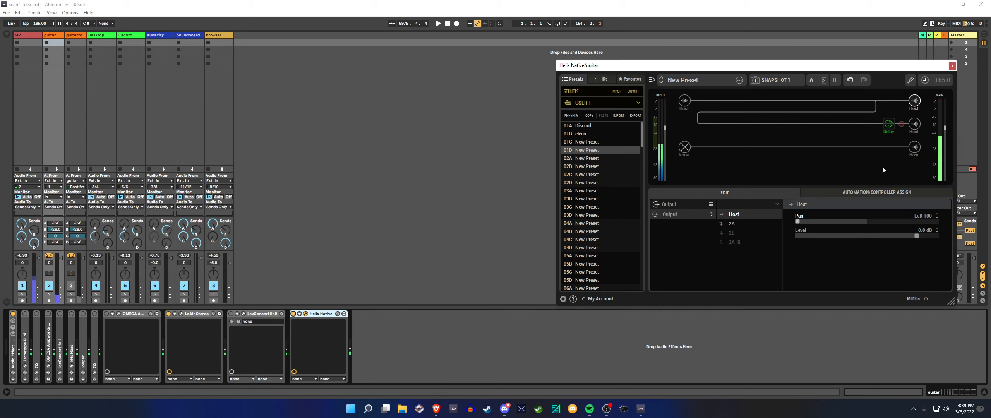
click(915, 124)
drag(926, 221, 945, 222)
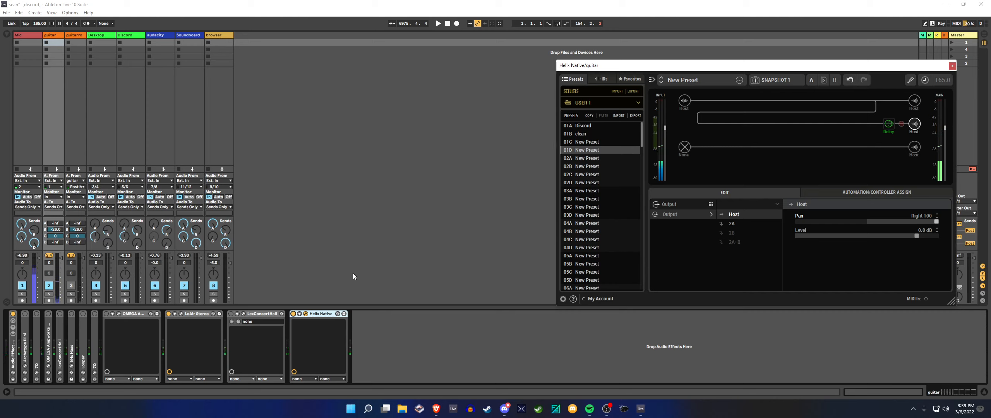
Unmute the second guitar track (track 3) and switch Helix Native off on the guitar track
click(889, 125)
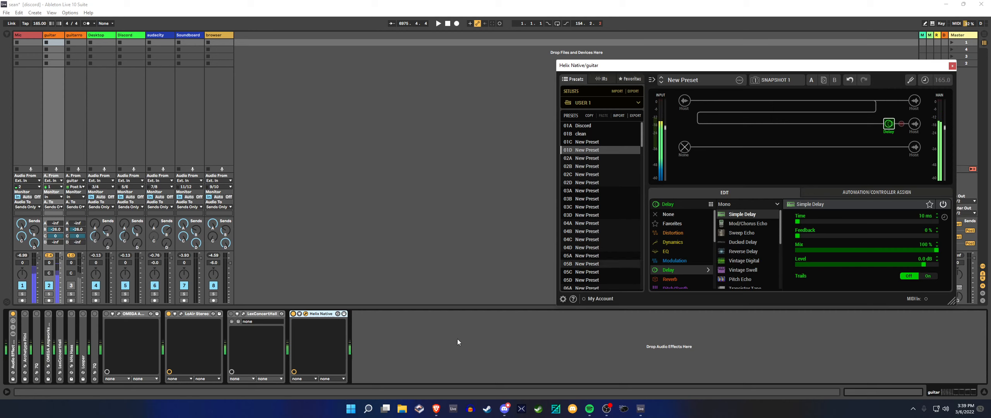
click(71, 285)
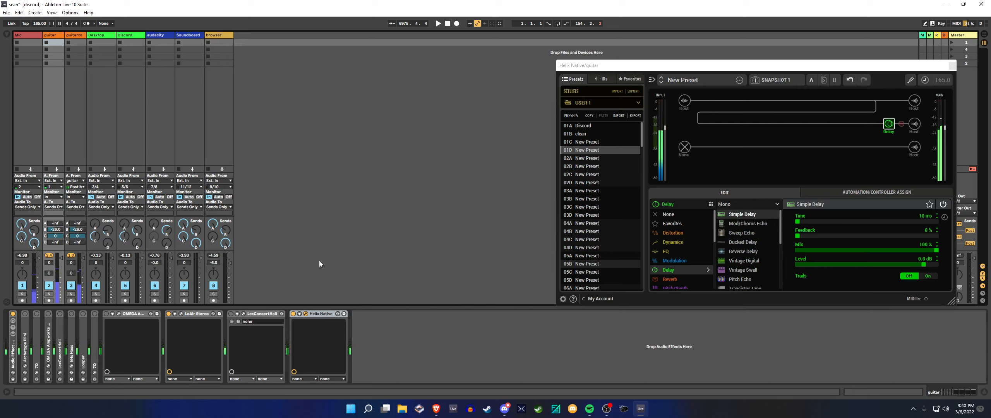
click(294, 314)
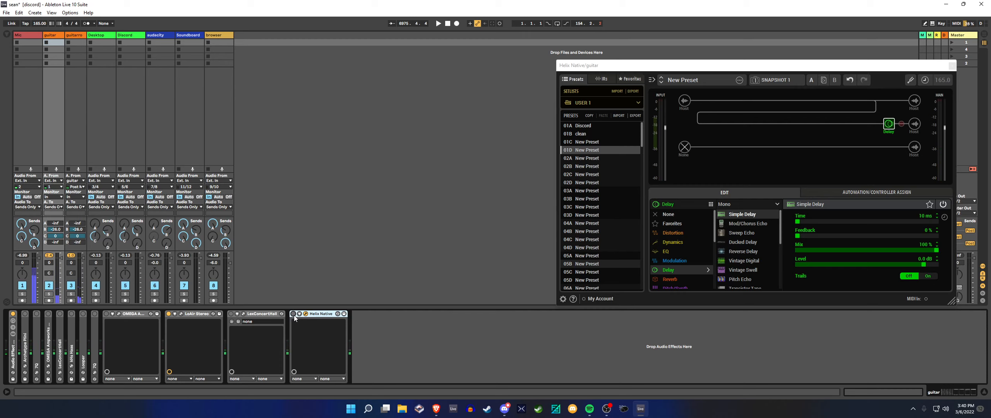
Close the Helix Native window and select the guitar track
click(954, 67)
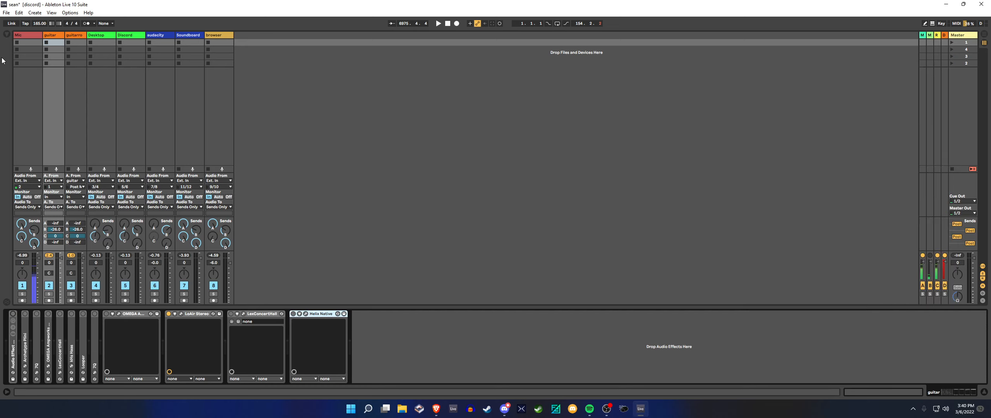
click(51, 93)
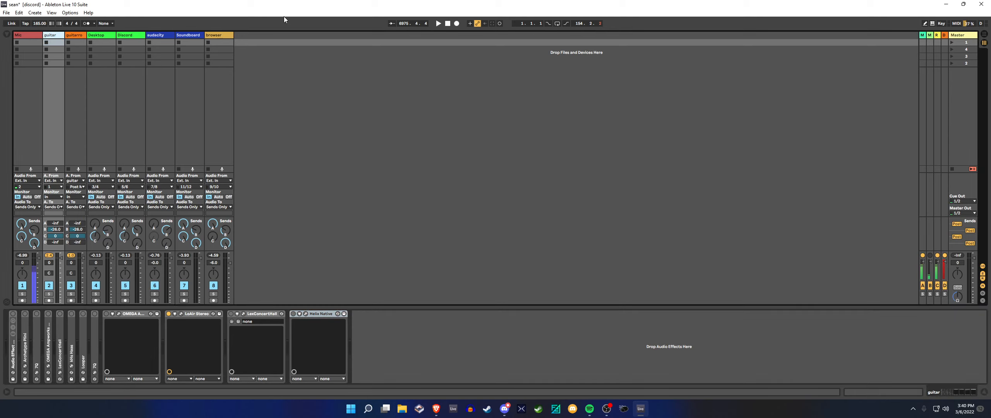